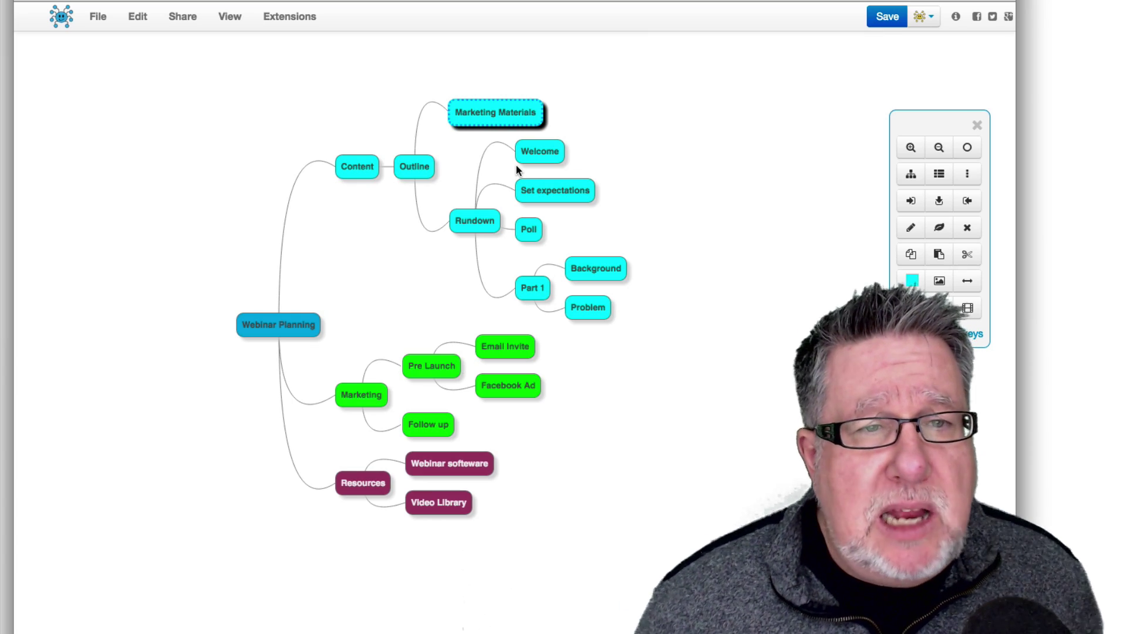
Show the storyboard beside the map and add the Pre Launch and Webinar softeware nodes as scenes, moving the floating toolbar clear of them
scroll(516, 164, down, 2)
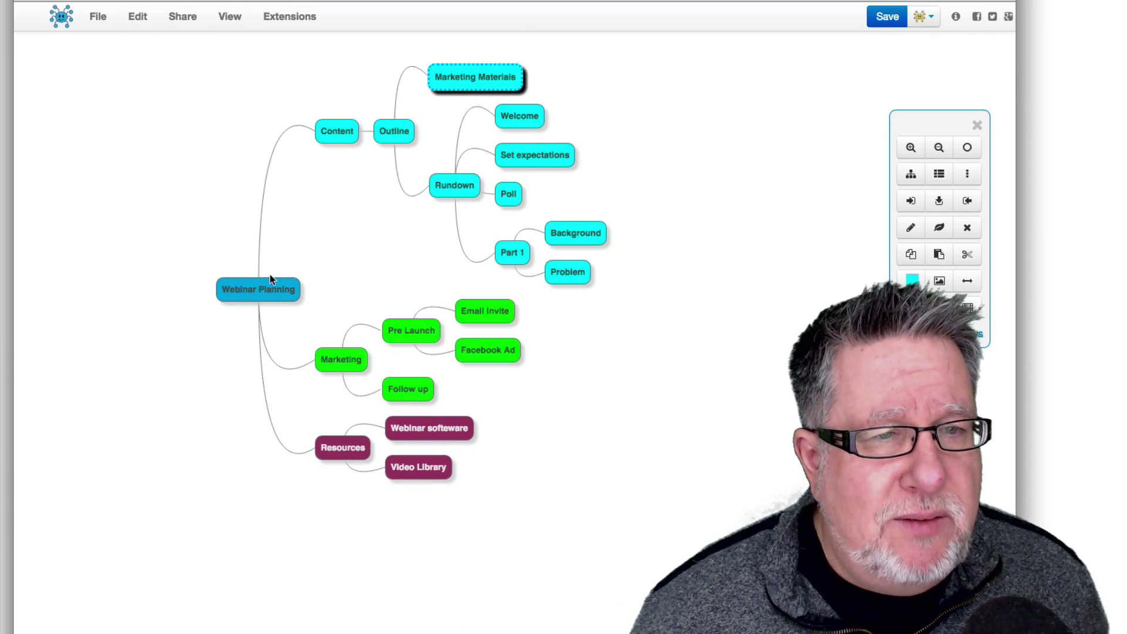
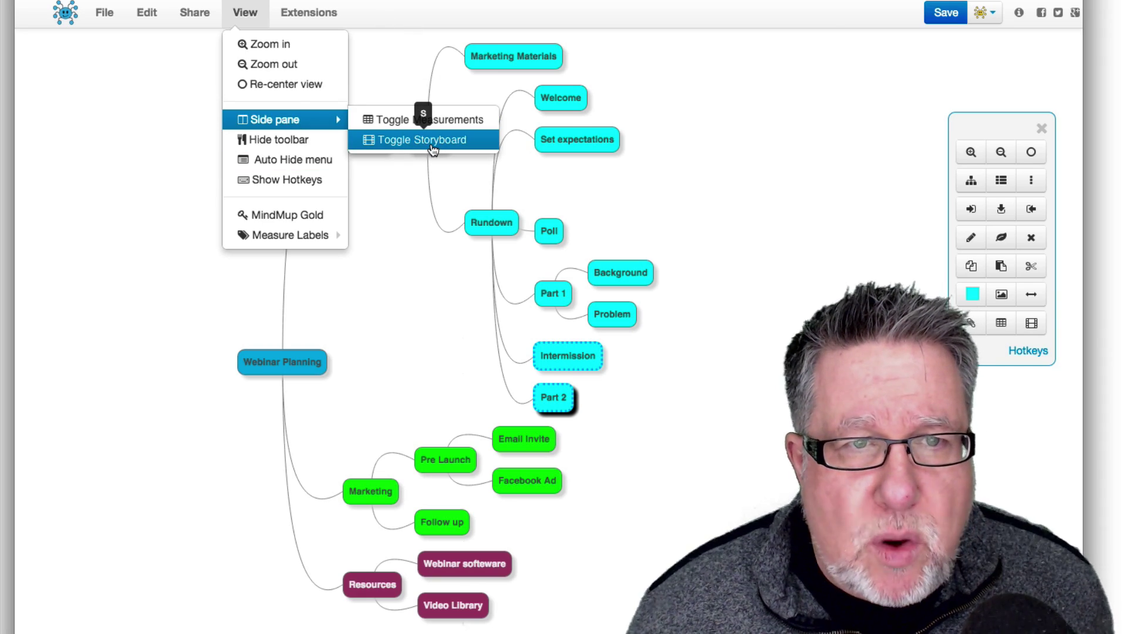
click(429, 143)
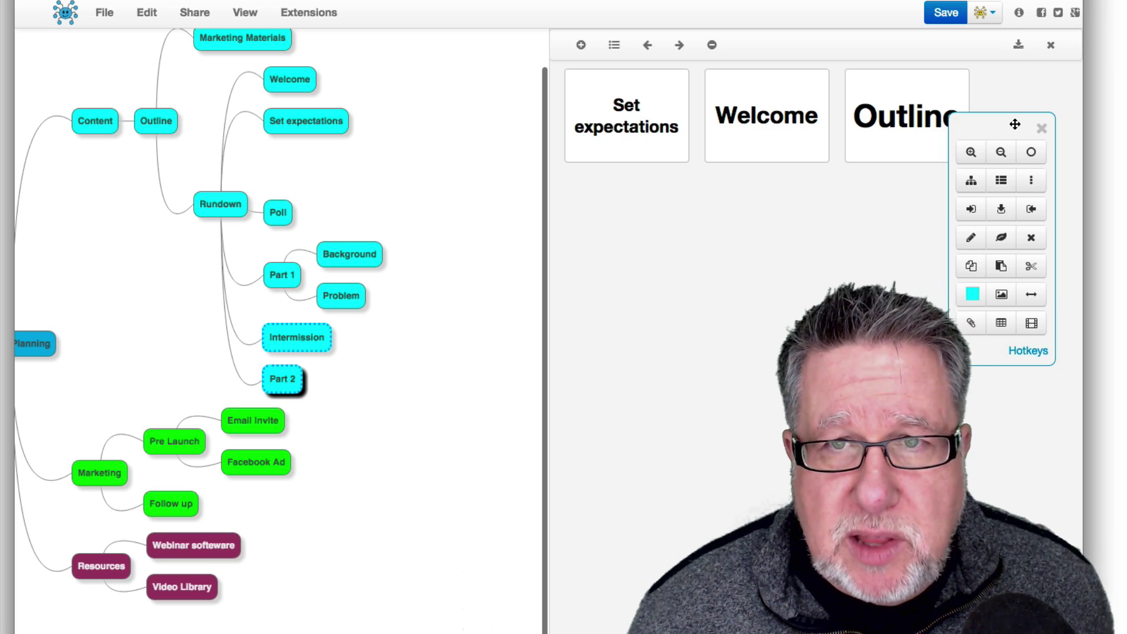
drag(1014, 124, 1014, 267)
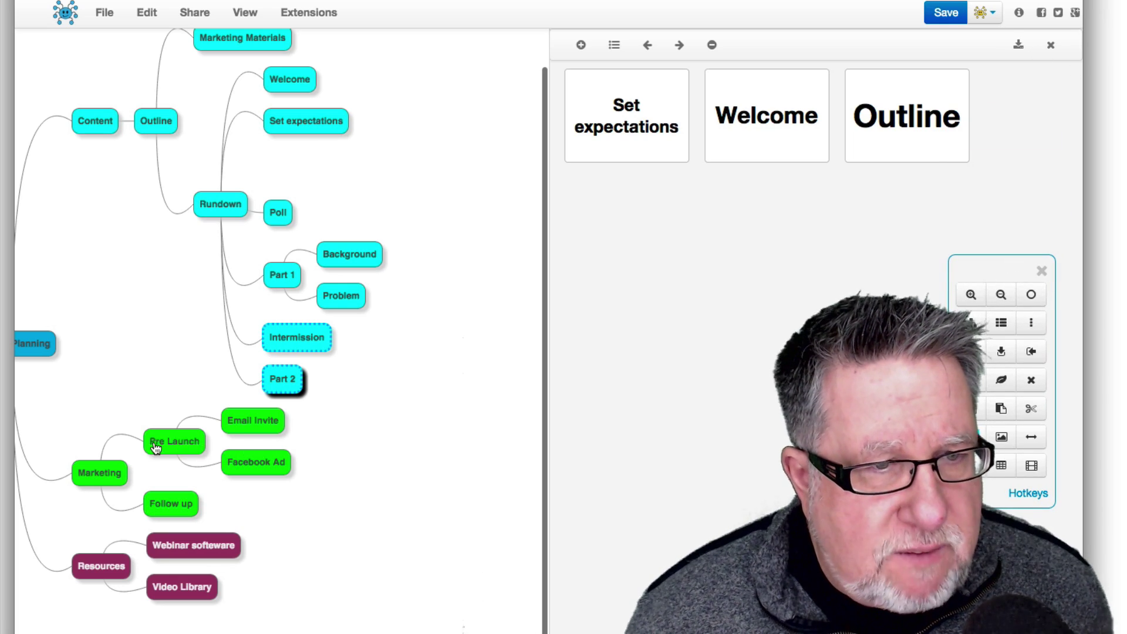
drag(187, 445, 651, 243)
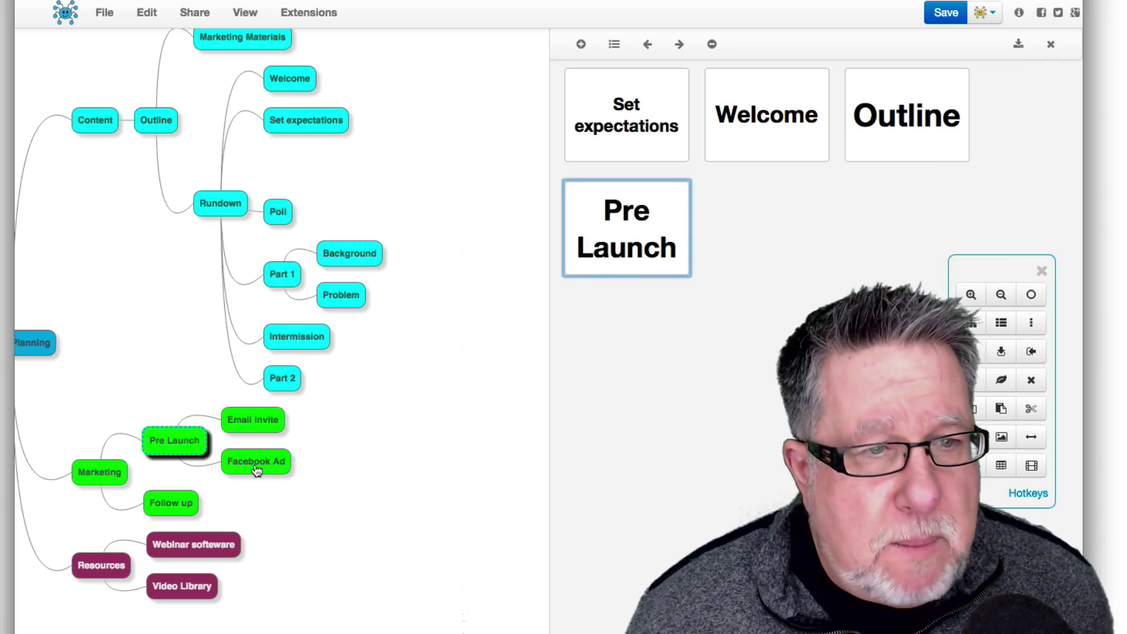
drag(189, 534, 731, 295)
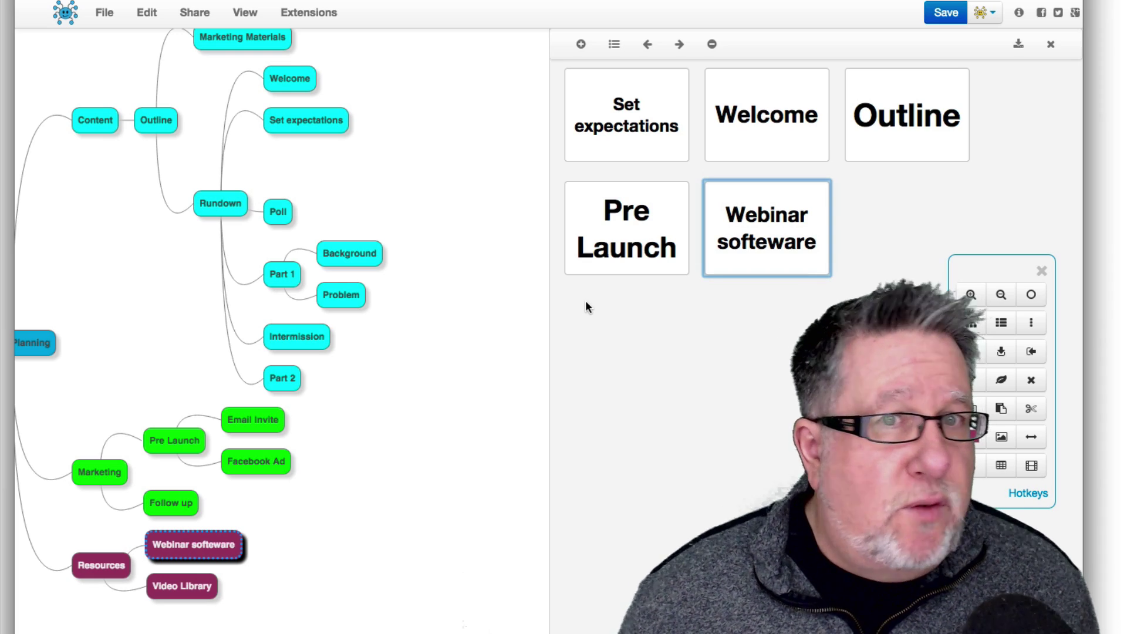
Switch the side pane from the storyboard to the measurements table
scroll(479, 297, up, 3)
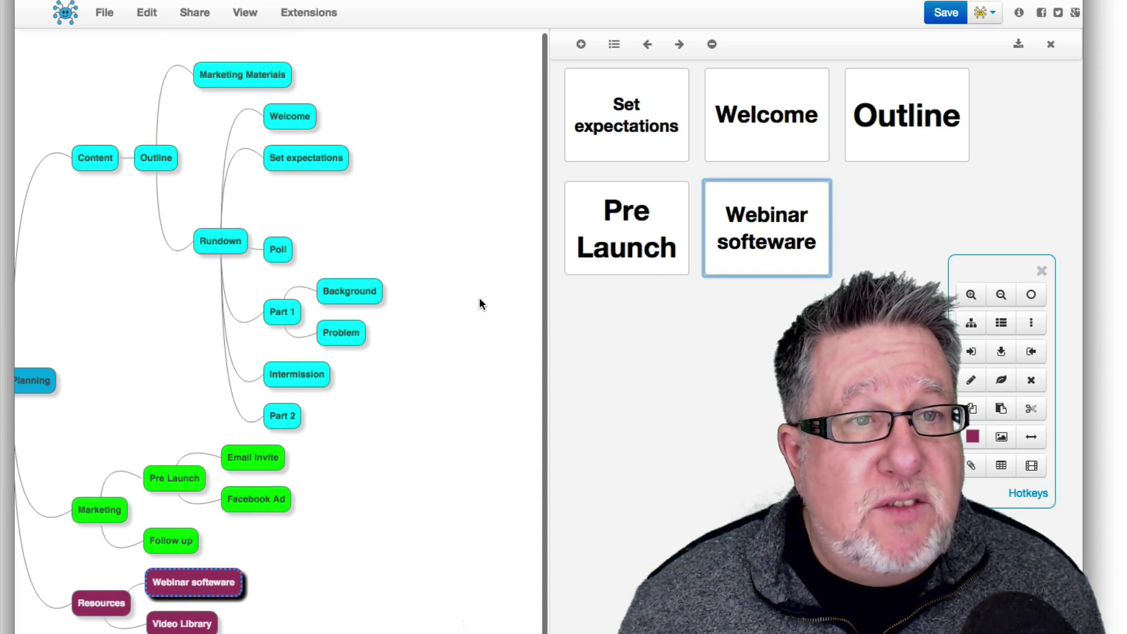
click(214, 24)
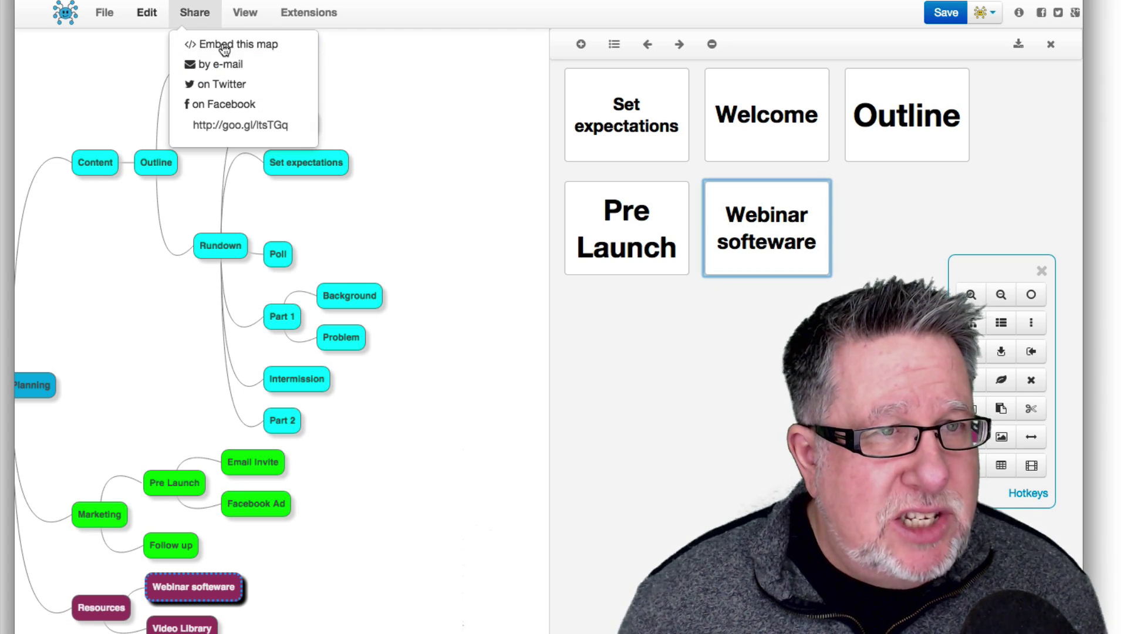
click(306, 45)
click(245, 14)
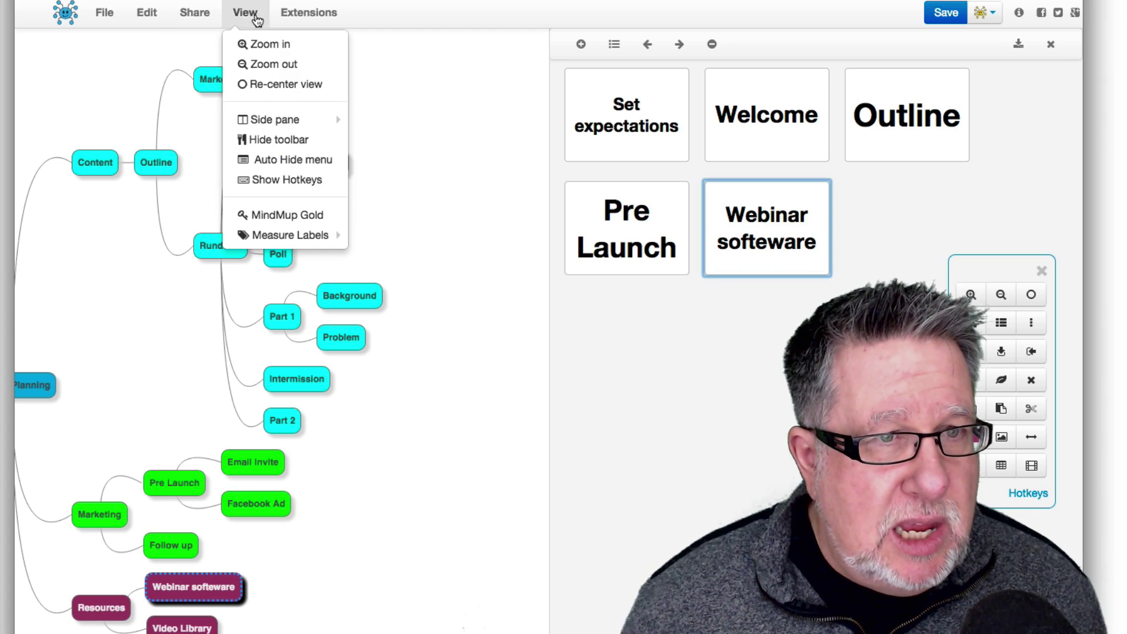
mouse_move(310, 124)
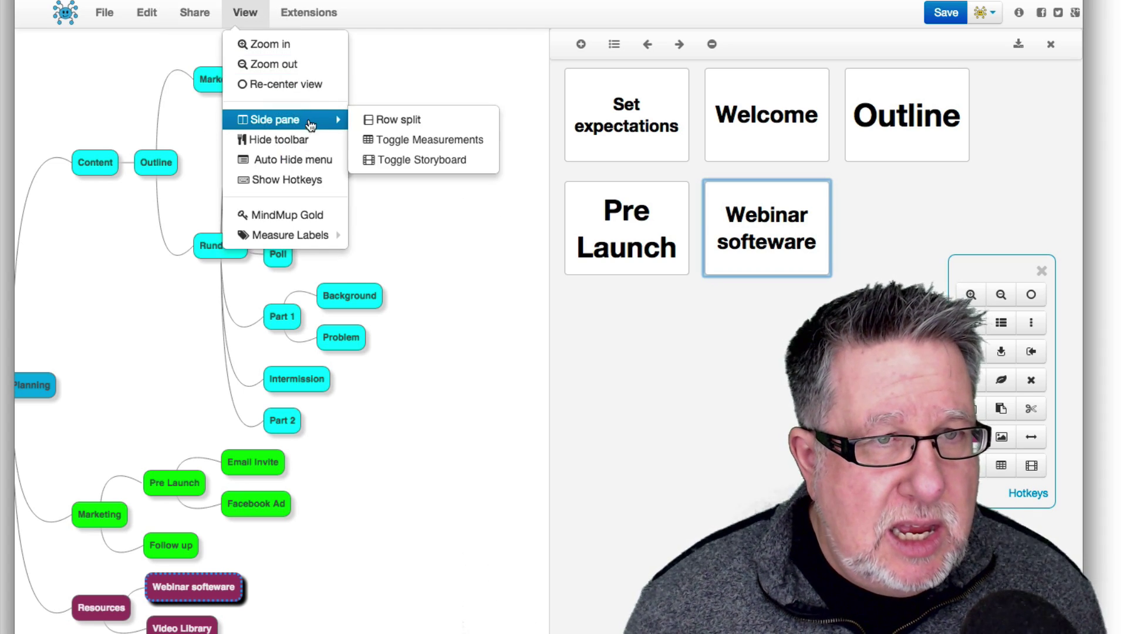
click(455, 140)
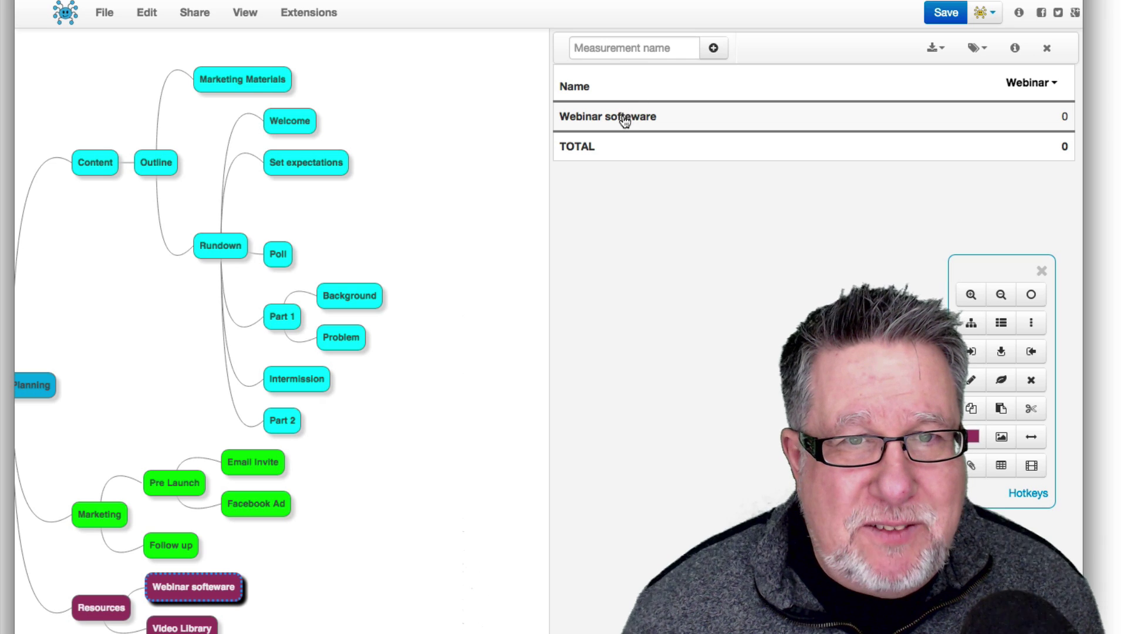
Remove the Webinar measure from the measurements table
click(648, 47)
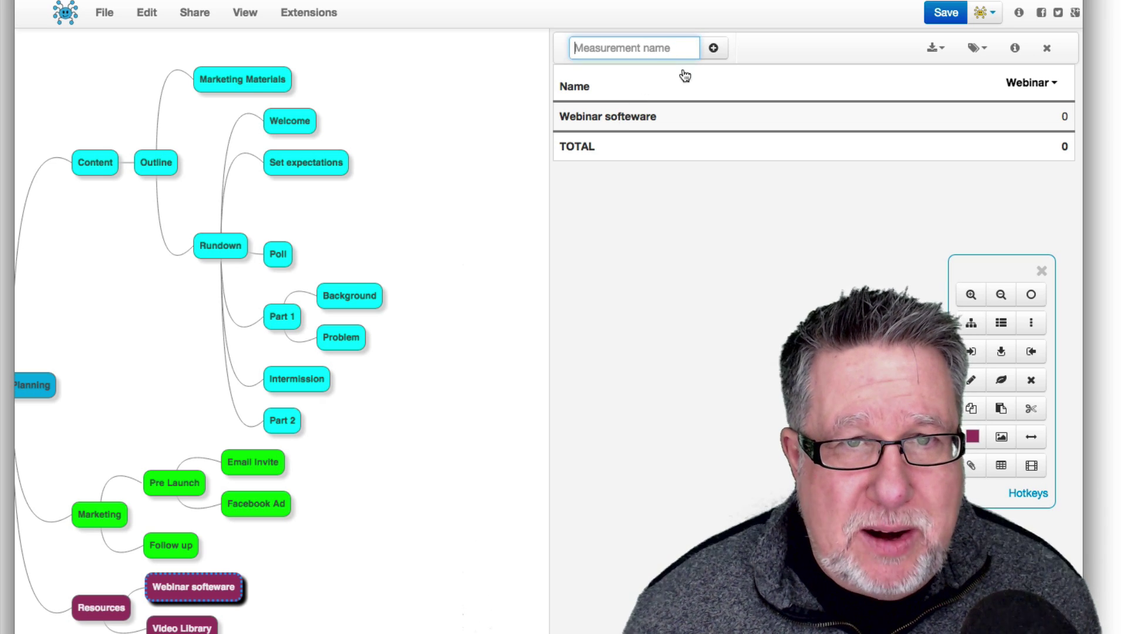
click(1019, 87)
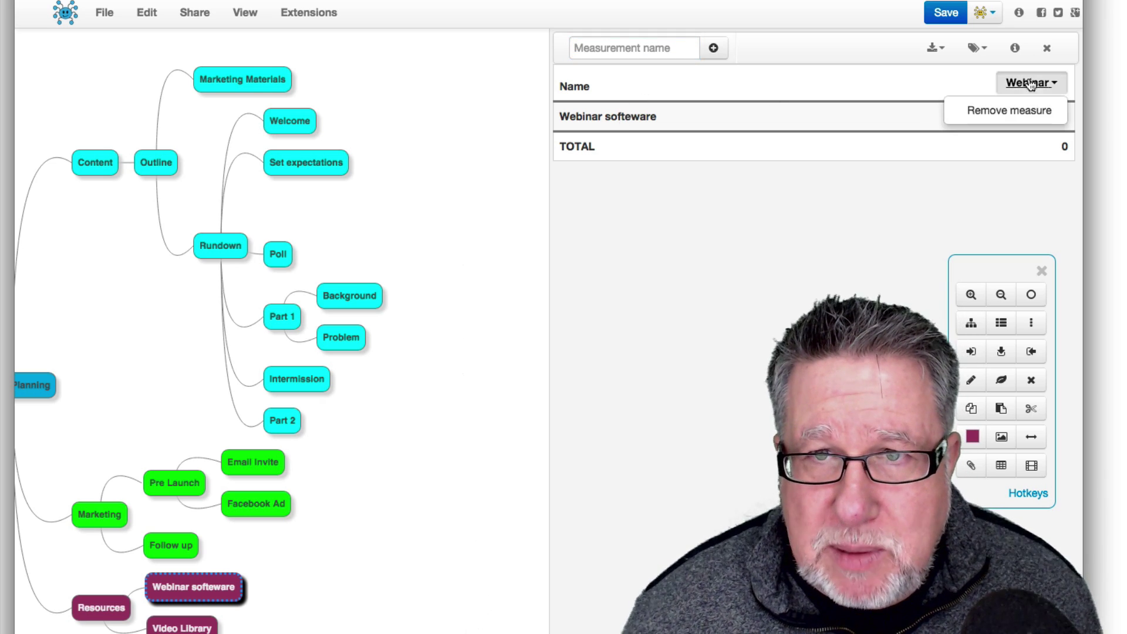
click(1002, 108)
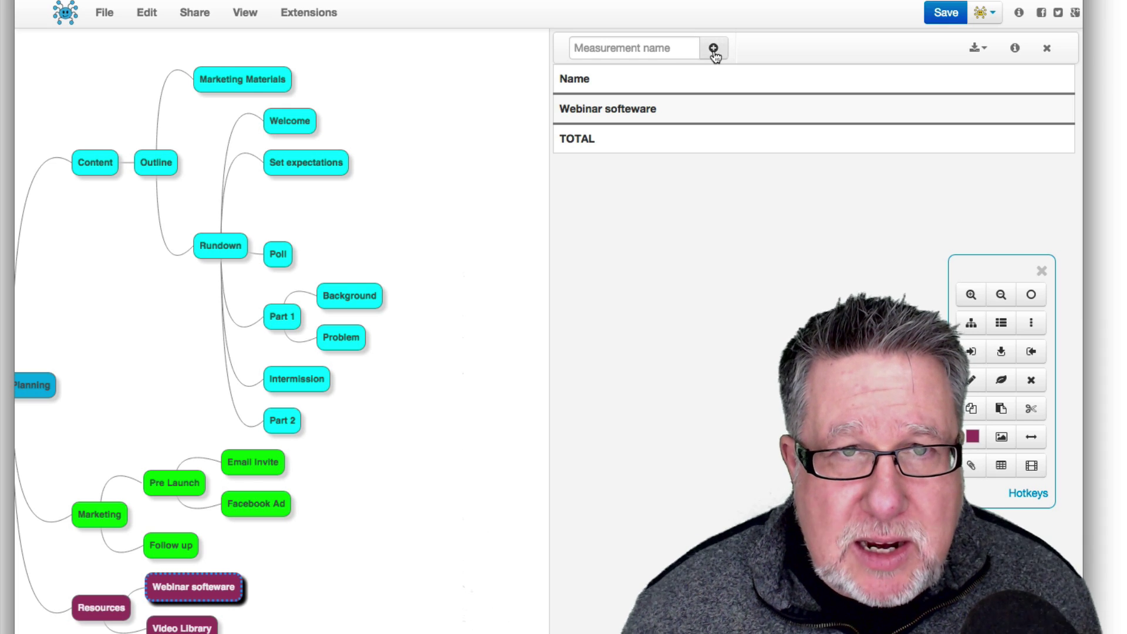
Add a new measurement named Rundown
click(626, 47)
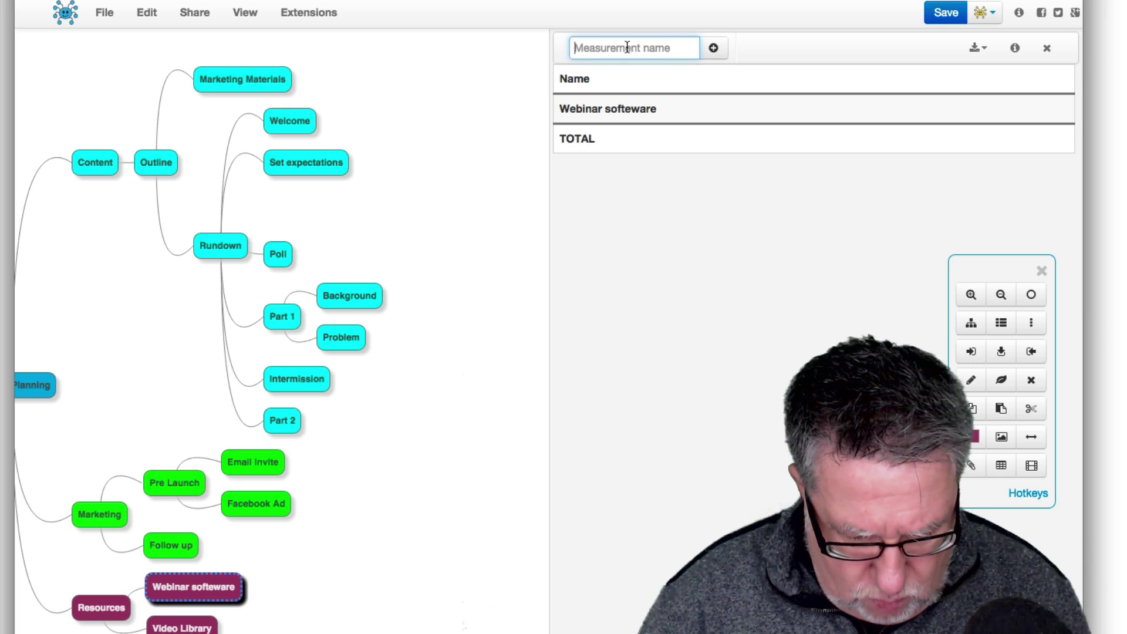
text(Rundow)
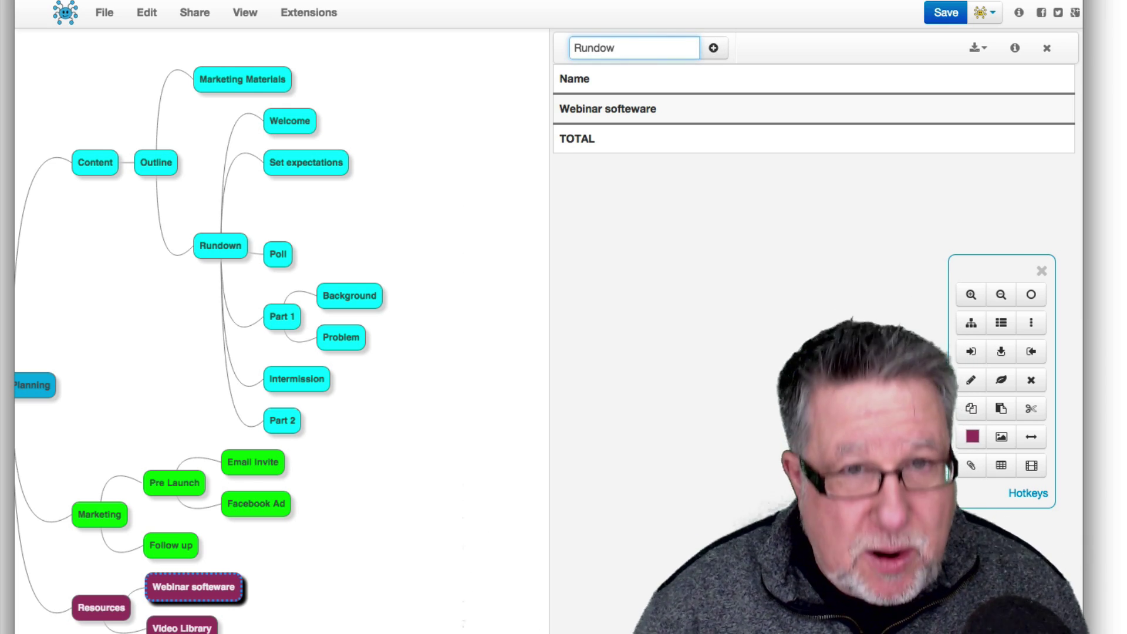
text(n)
click(713, 48)
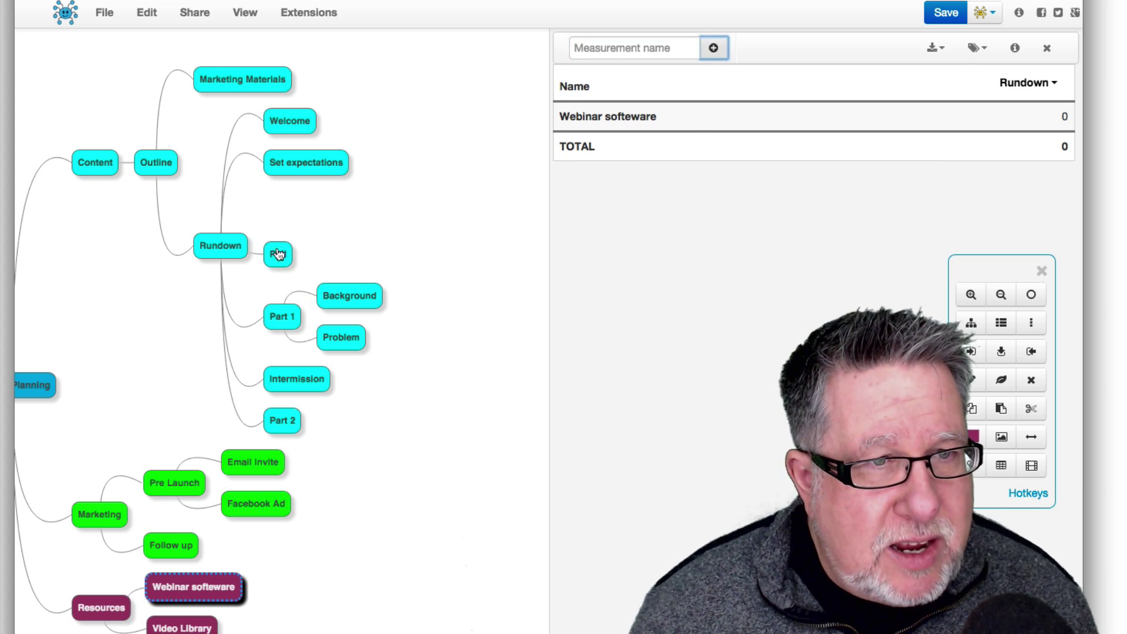
Add Welcome, Set expectations, Poll, Part 1, Intermission and Part 2 to the node selection, and move the floating toolbar clear of the table
shift+click(299, 122)
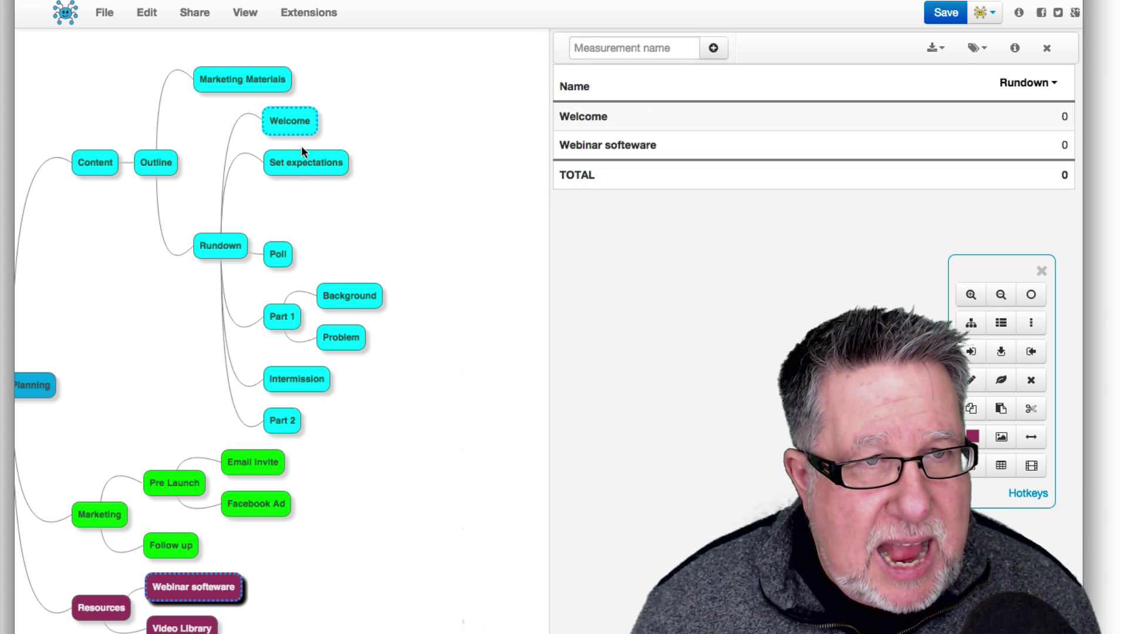
shift+click(304, 173)
shift+click(288, 263)
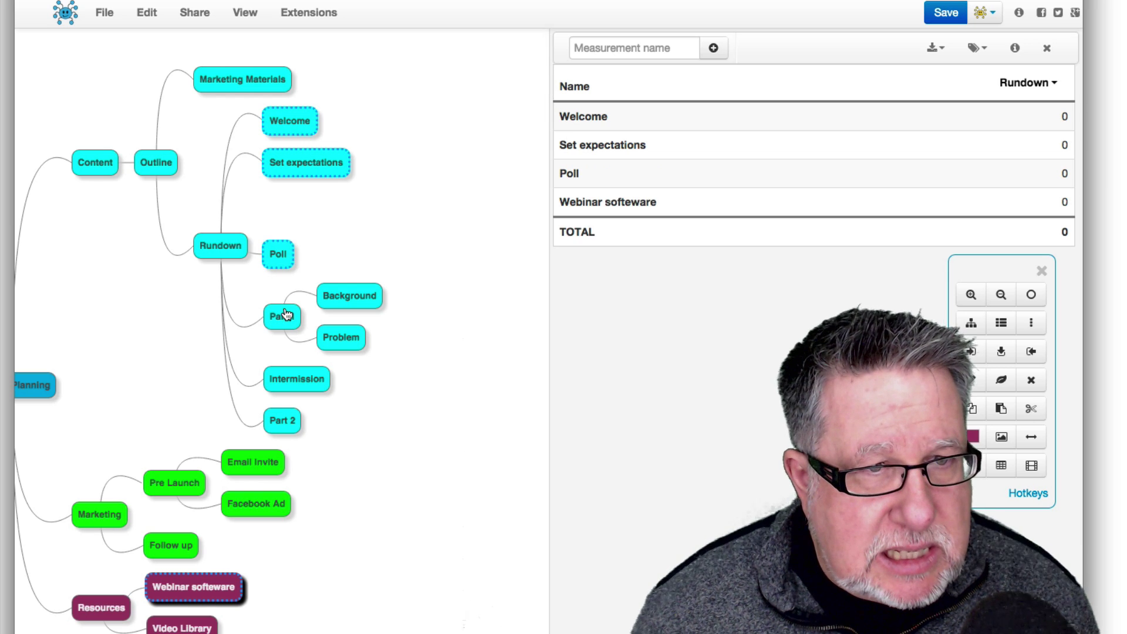
shift+click(286, 315)
shift+click(288, 383)
shift+click(291, 424)
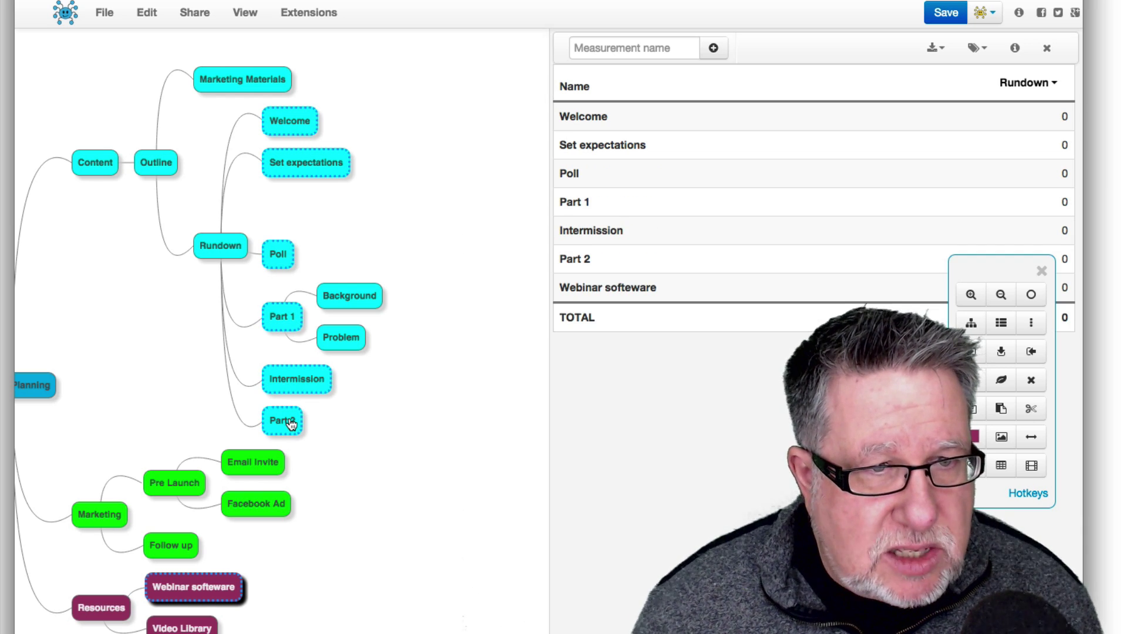
drag(984, 262, 1006, 425)
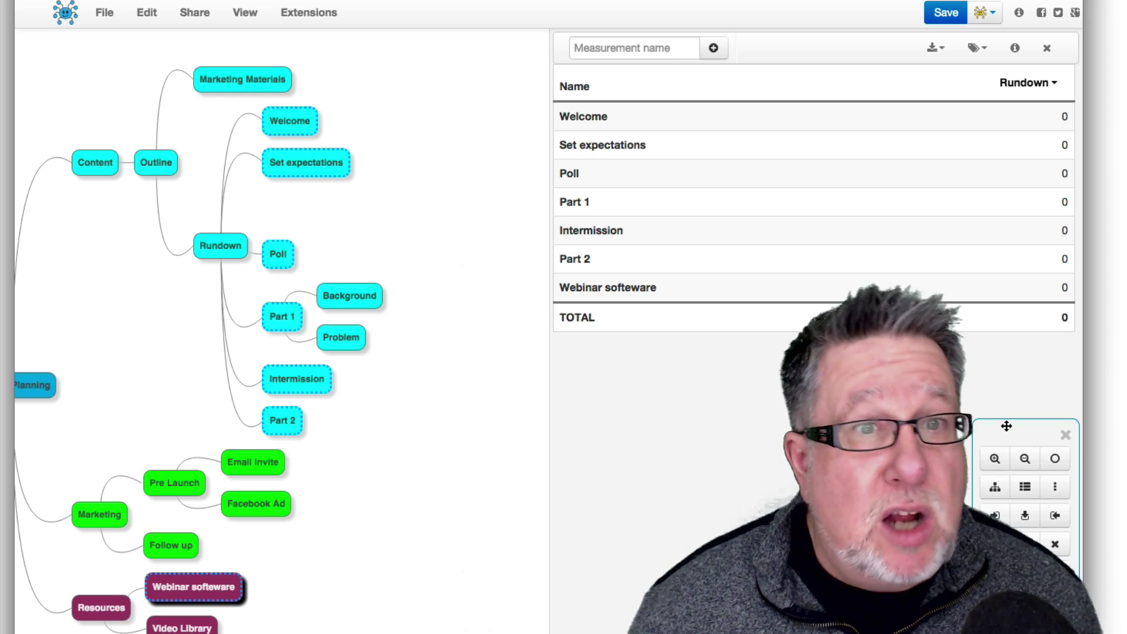
Set the Rundown values to 3 for Welcome, 2 for Set expectations and 2 for Poll
click(1067, 119)
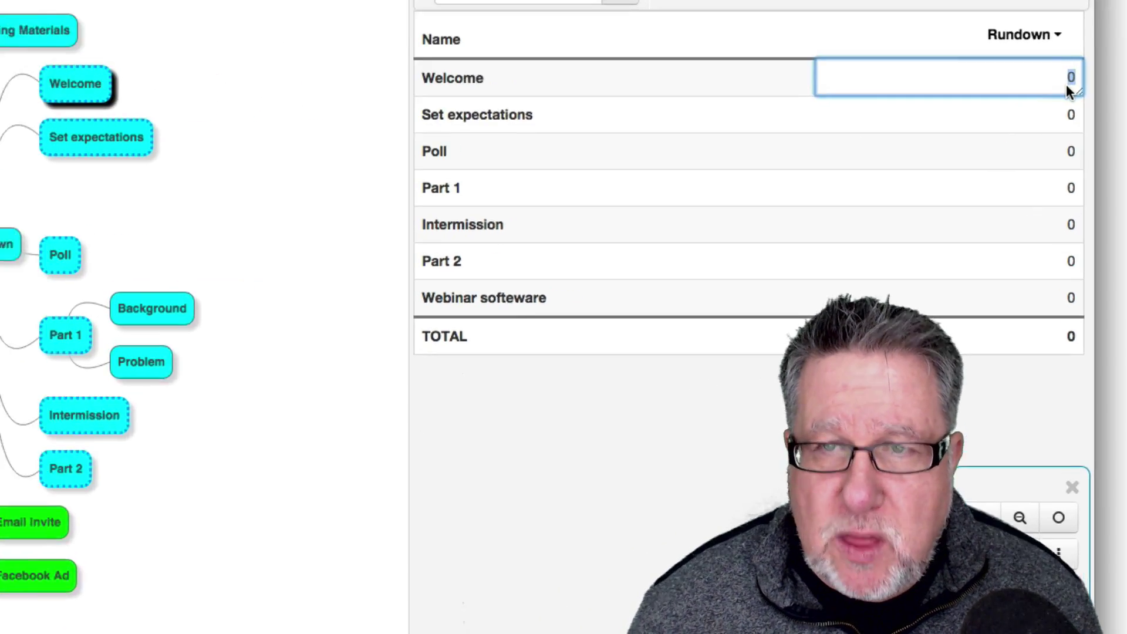
text(3)
key(Tab)
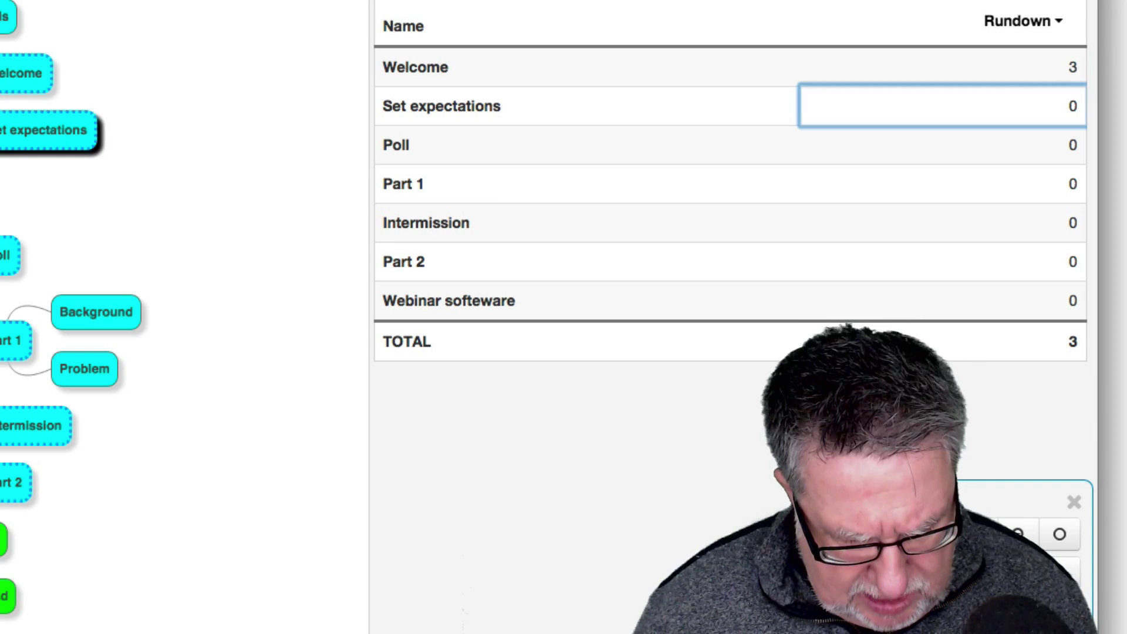
text(2)
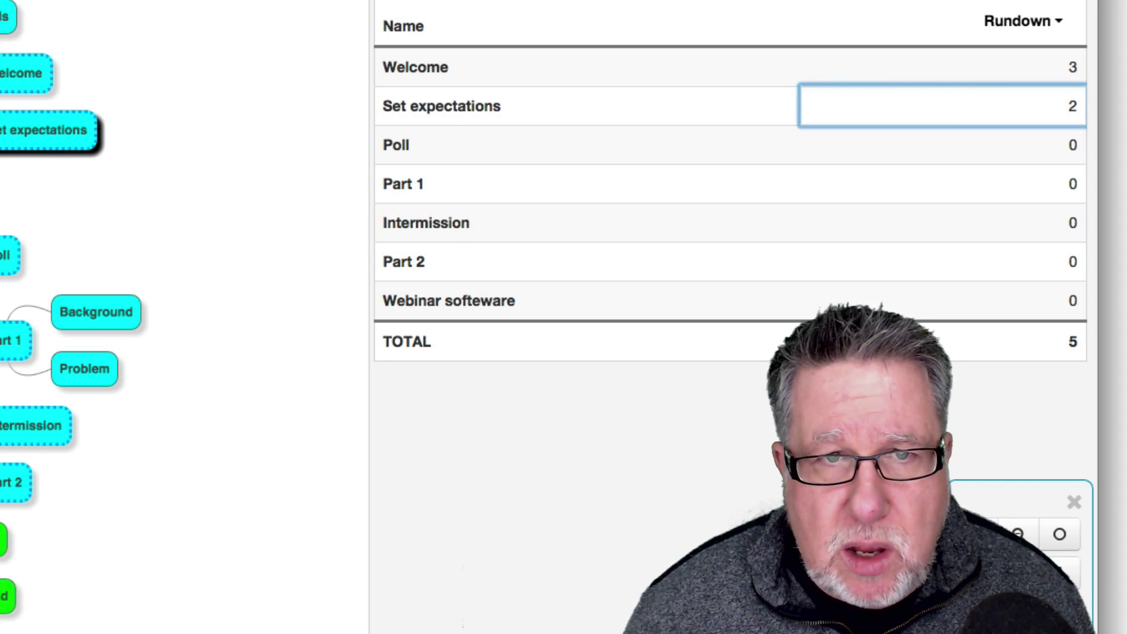
click(942, 145)
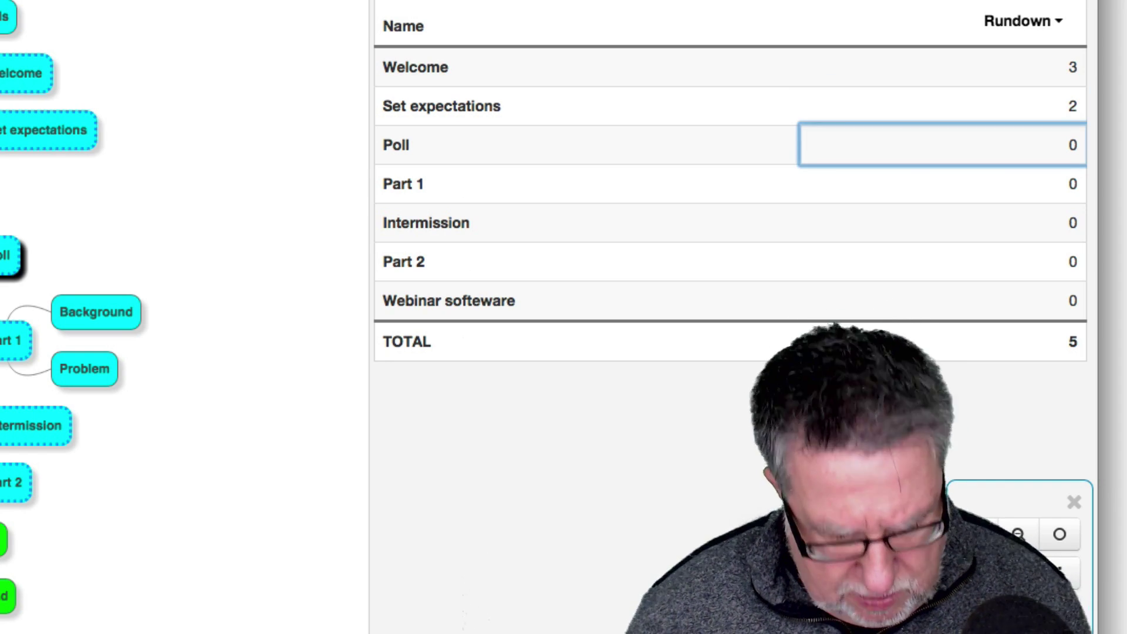
text(2)
Set the Rundown values to 15 for Part 1, 5 for Intermission and 15 for Part 2
click(942, 183)
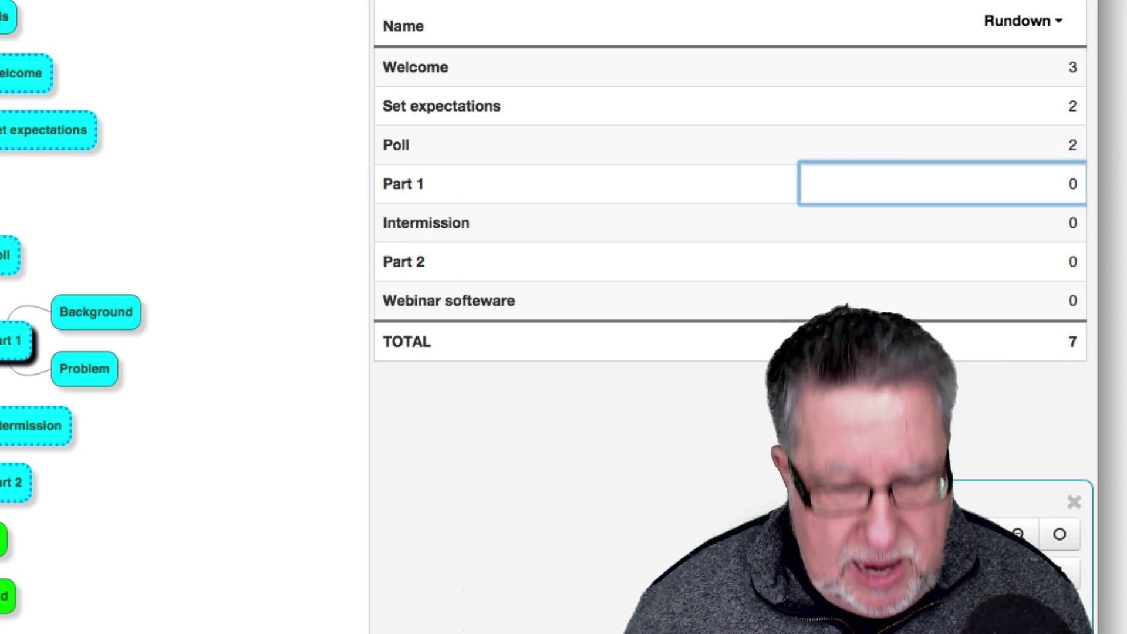
text(15)
click(942, 222)
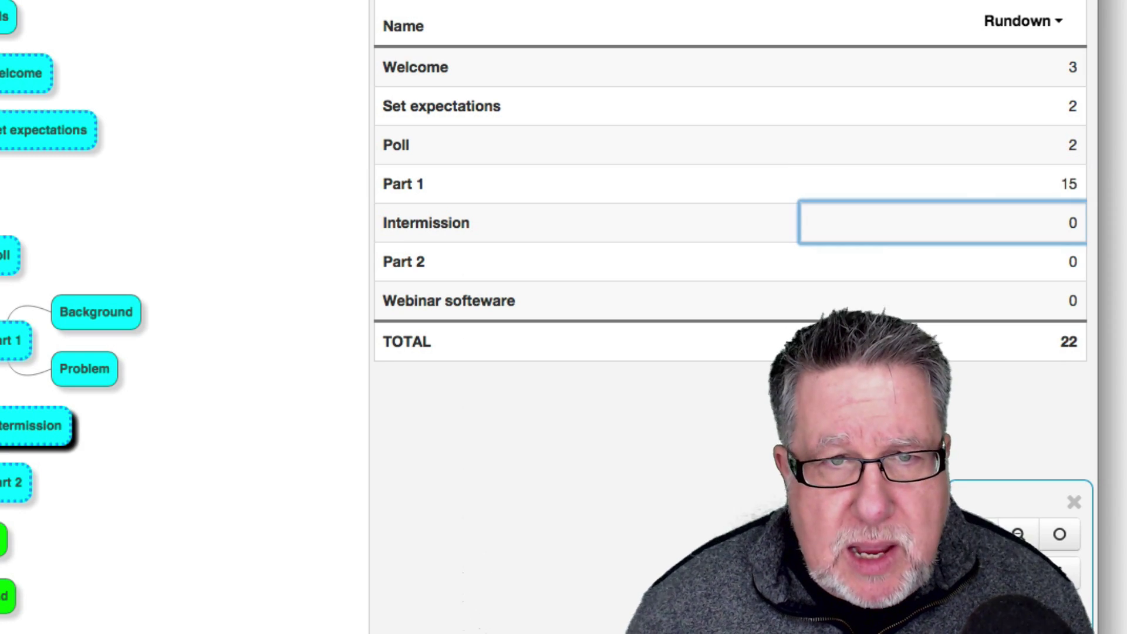
text(5)
click(942, 262)
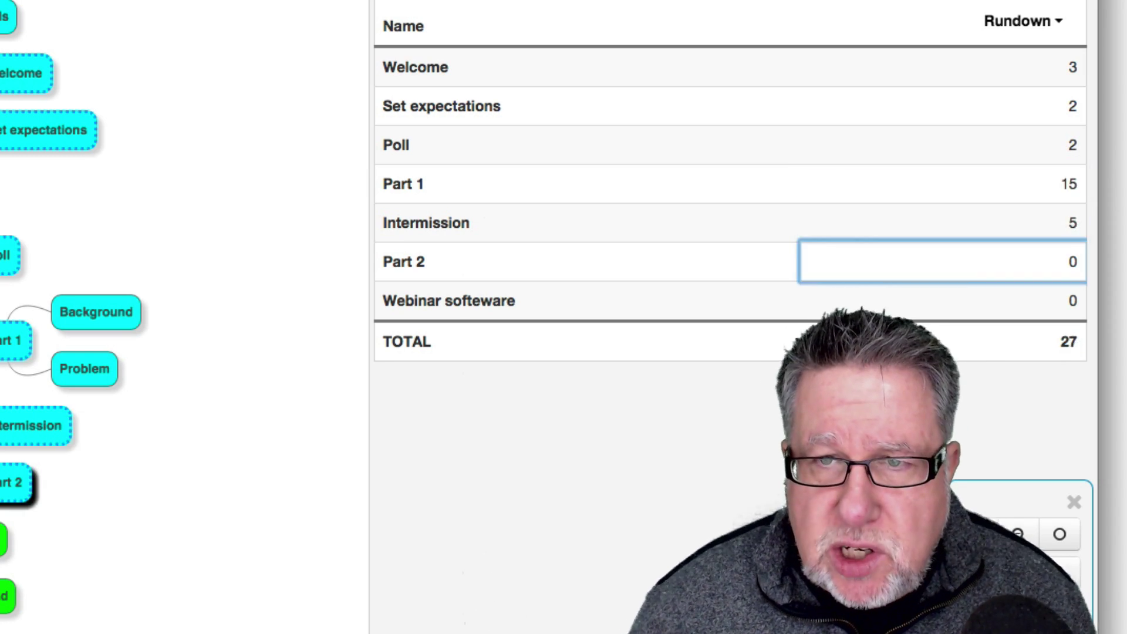
text(15)
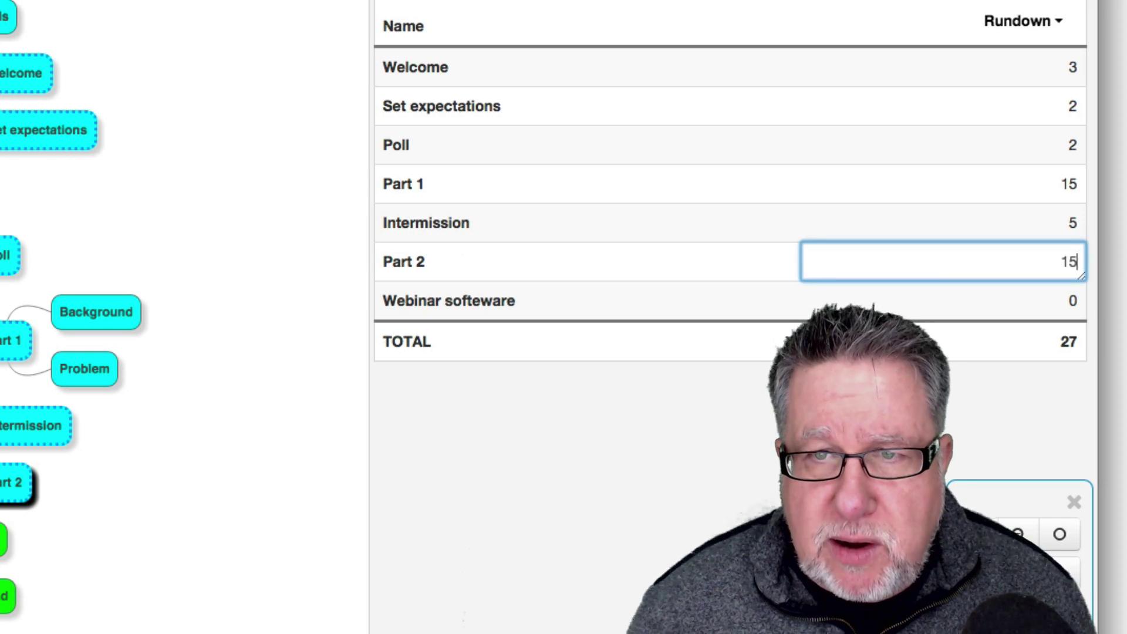
click(942, 301)
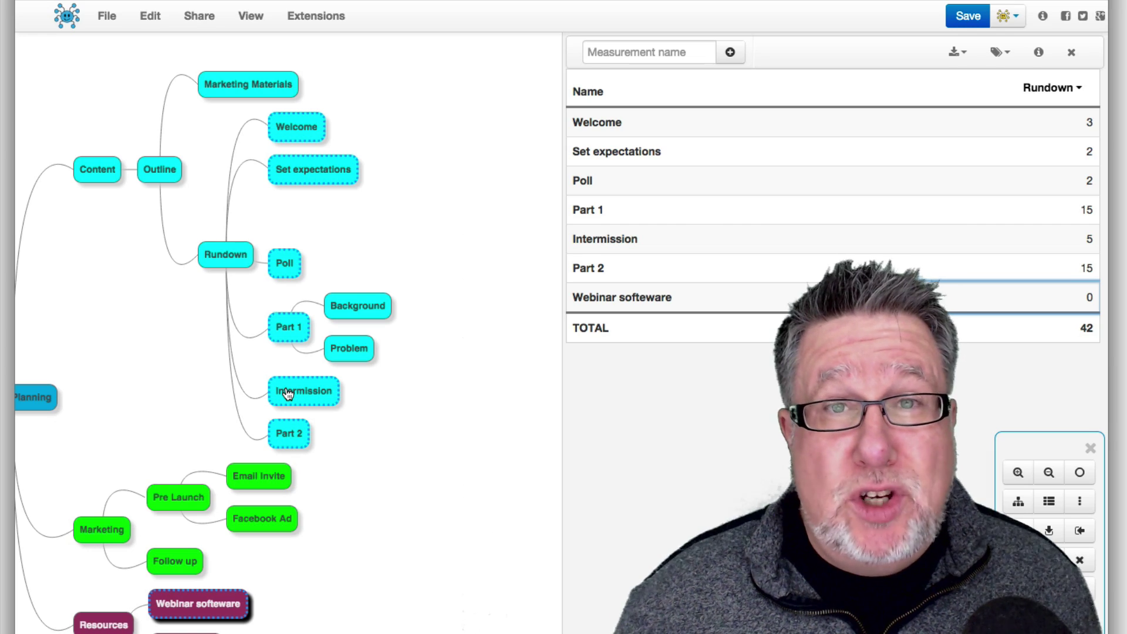
Close the measurements pane and return to the full map view
click(212, 18)
click(214, 17)
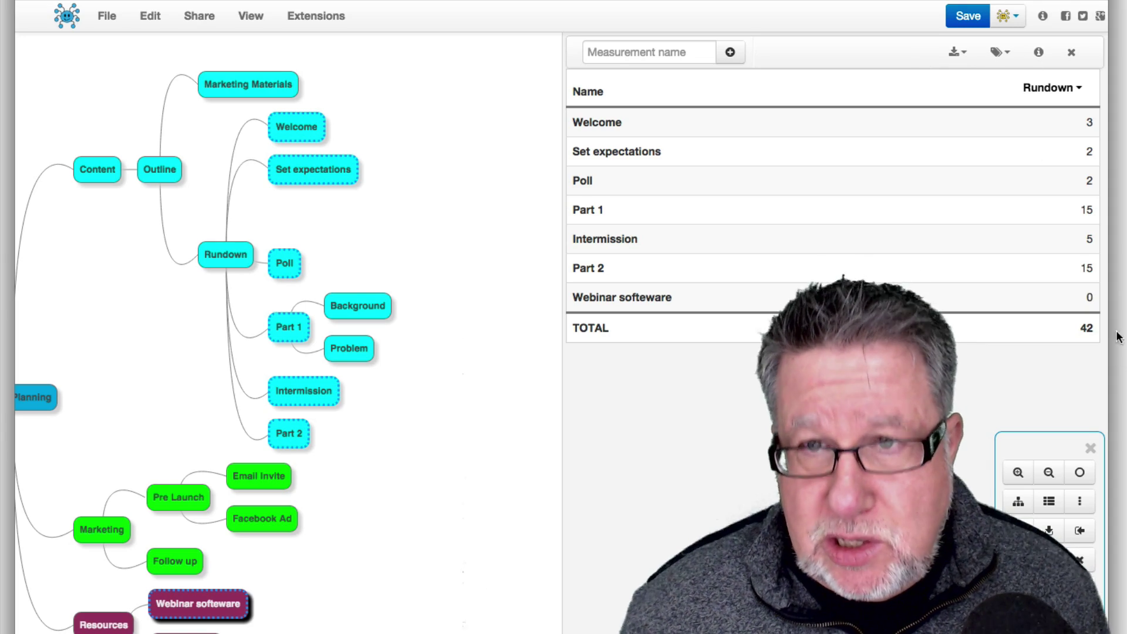
click(1071, 52)
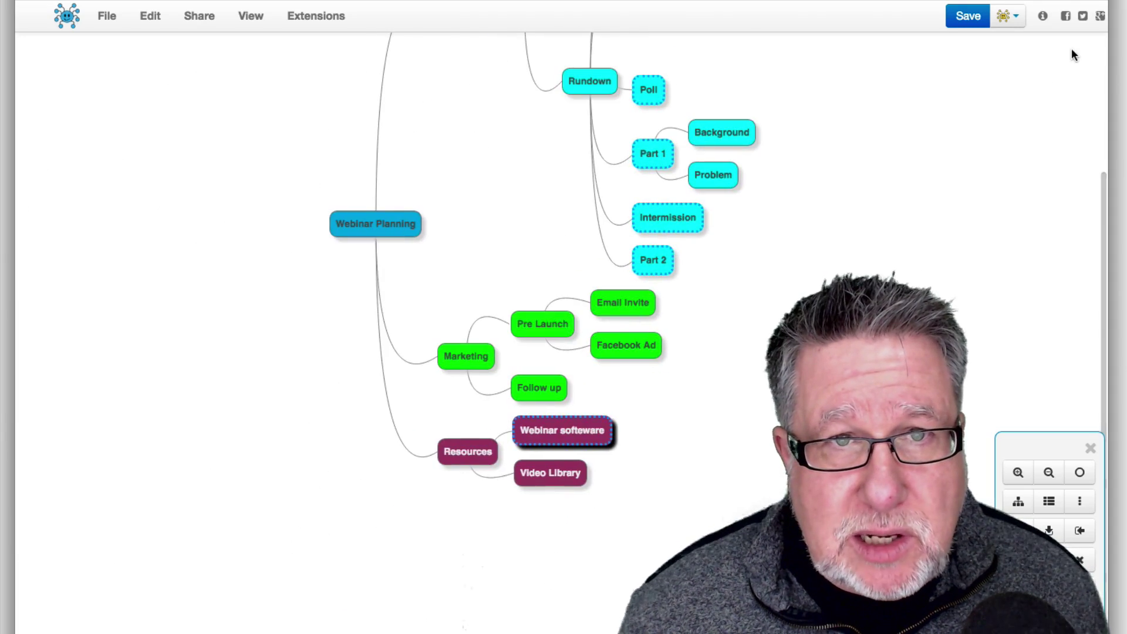
scroll(763, 281, up, 5)
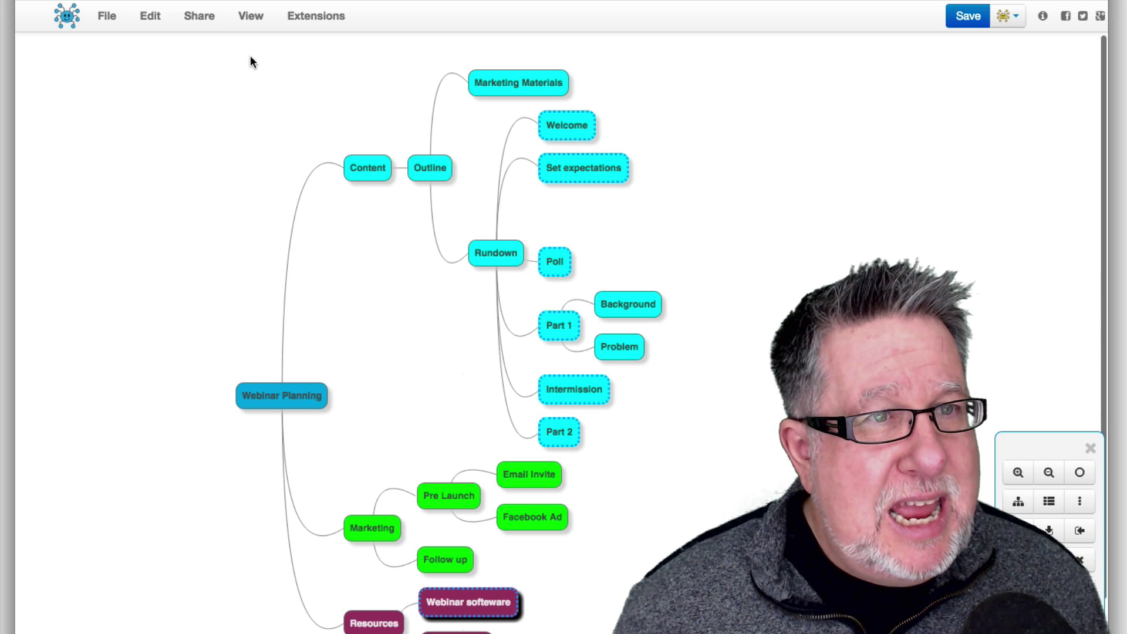
View the HTML code for embedding the map in a website, and close the dialog
click(202, 17)
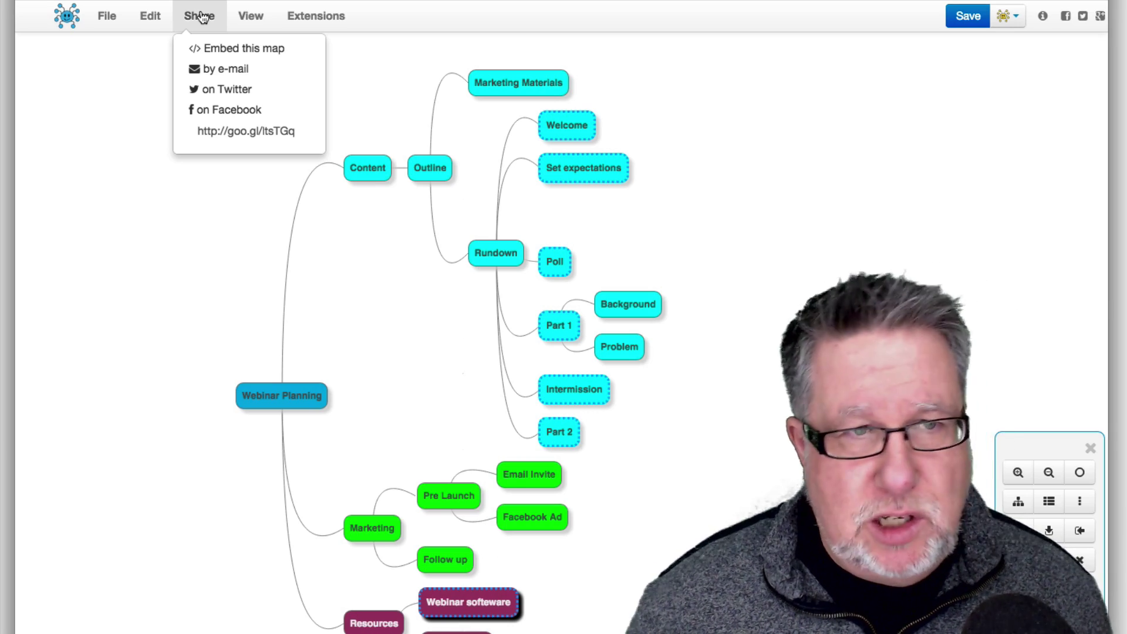
click(220, 50)
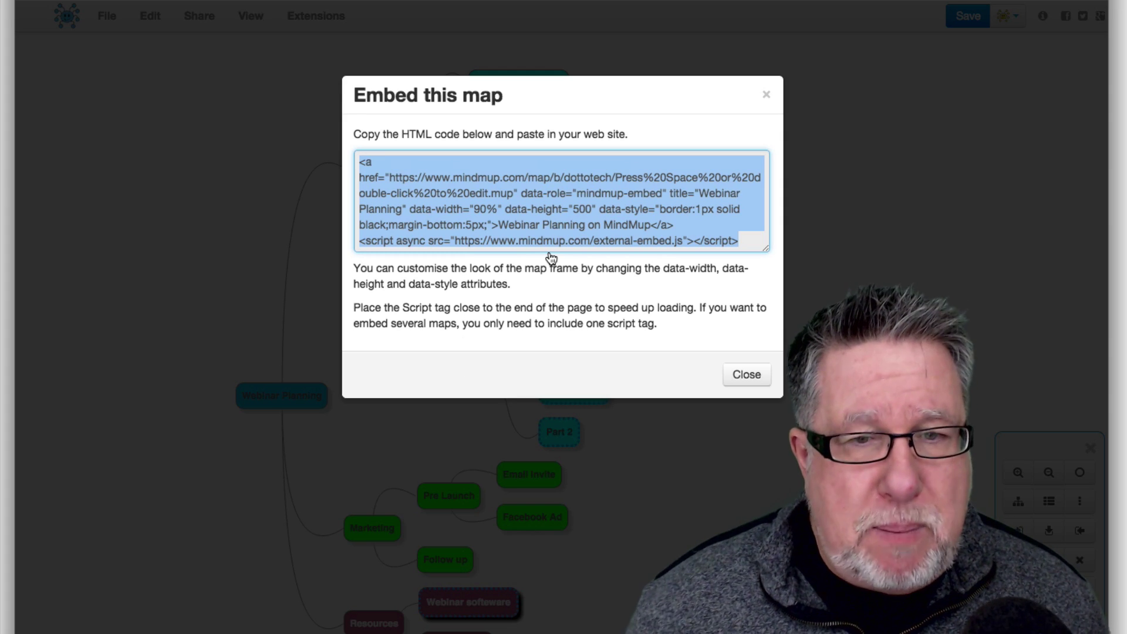
click(729, 374)
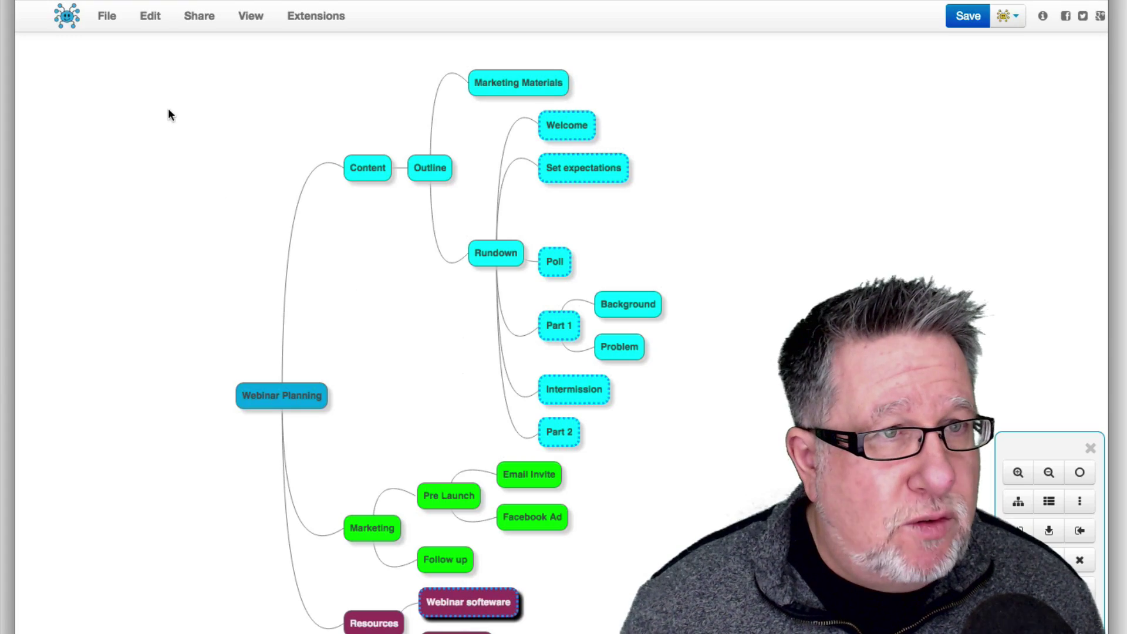
Display the map's sharing options
click(198, 14)
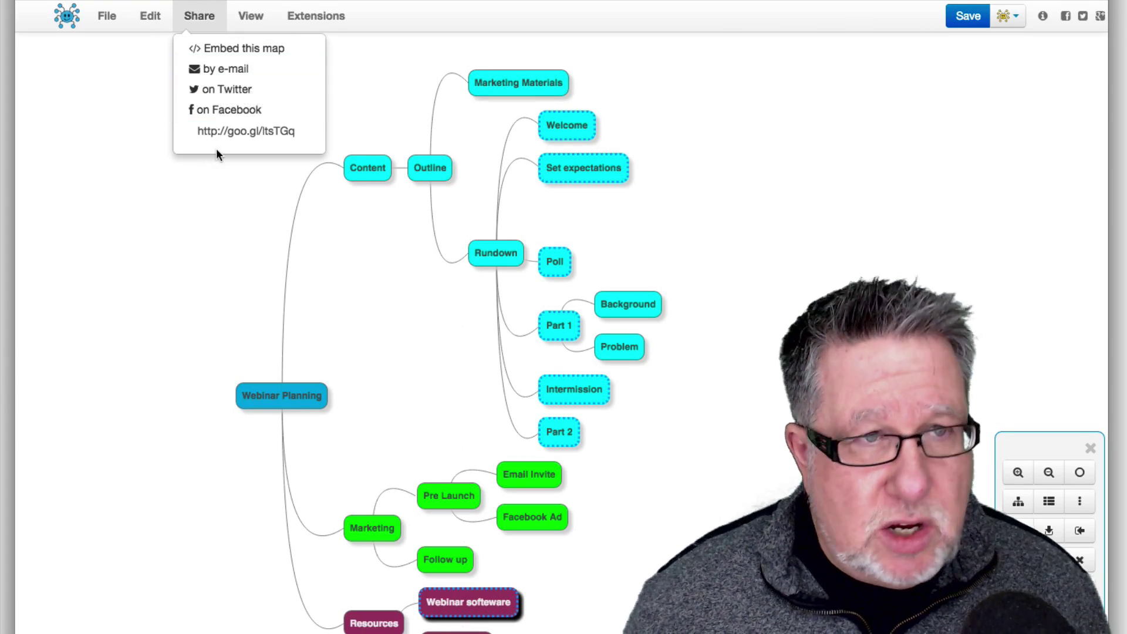